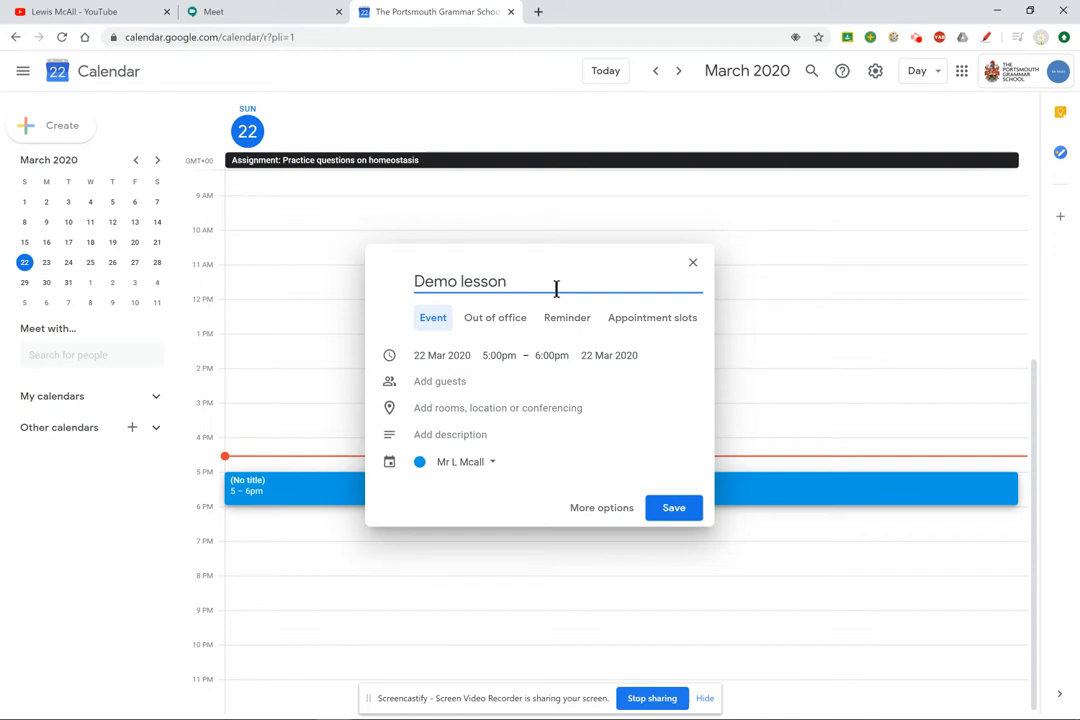
- Open the full details of the Demo lesson event and set its start time to 4:30pm
click(598, 516)
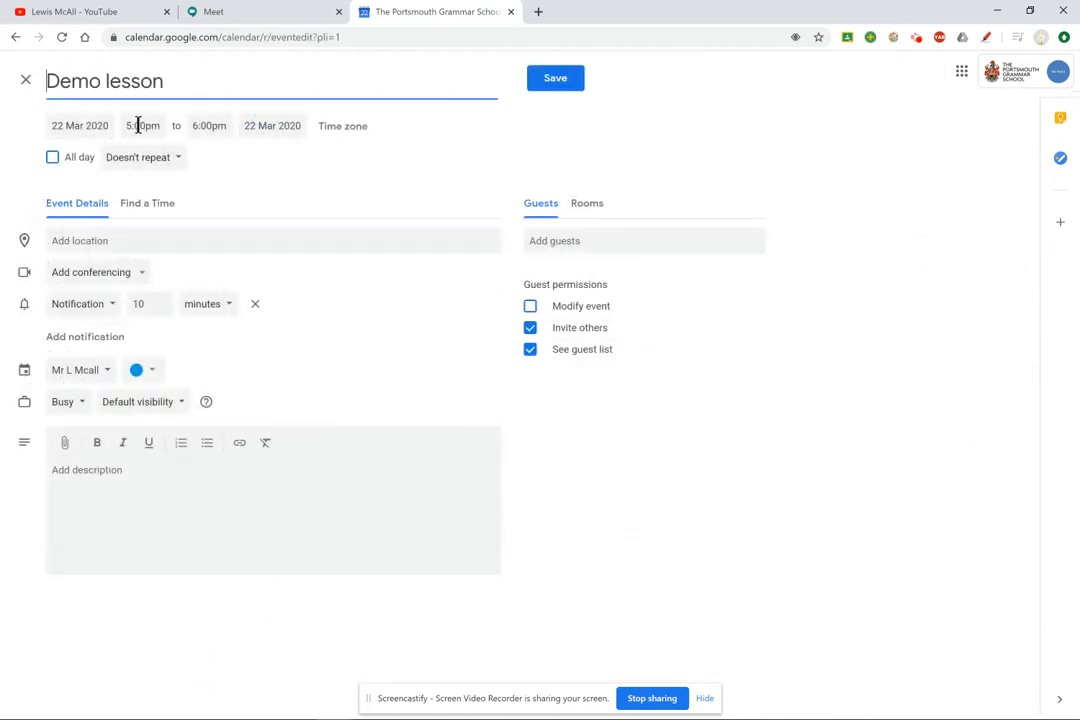
click(144, 126)
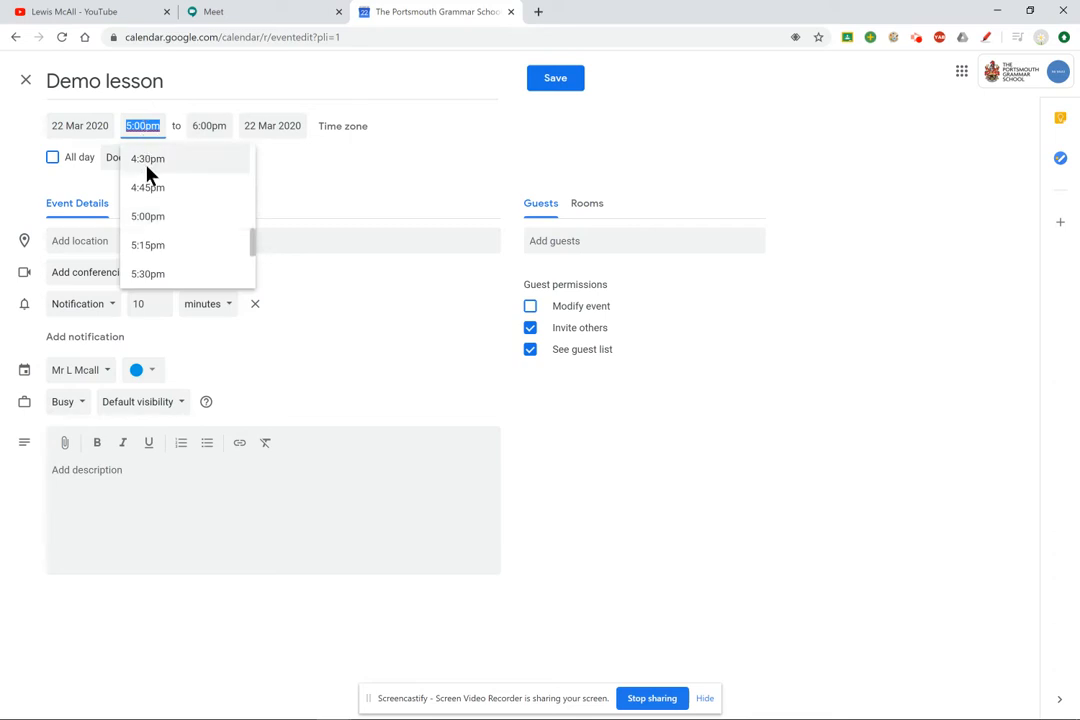
click(148, 165)
click(460, 163)
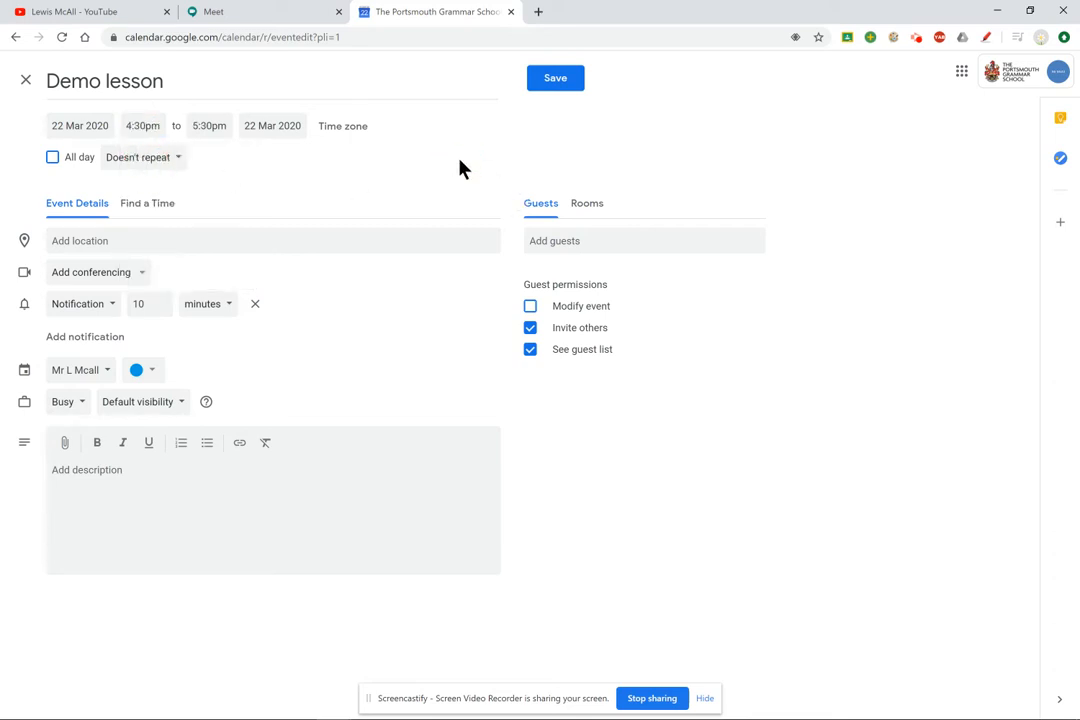
- Add Hangouts Meet conferencing with a live stream to the event and copy the live stream link
click(126, 285)
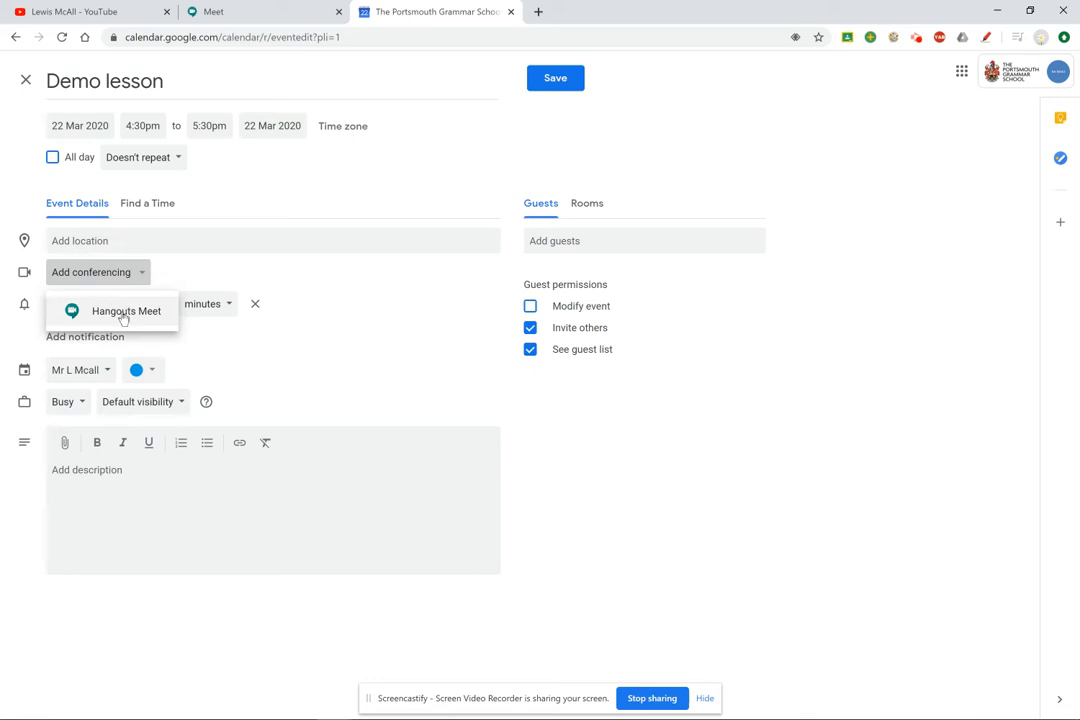
click(124, 316)
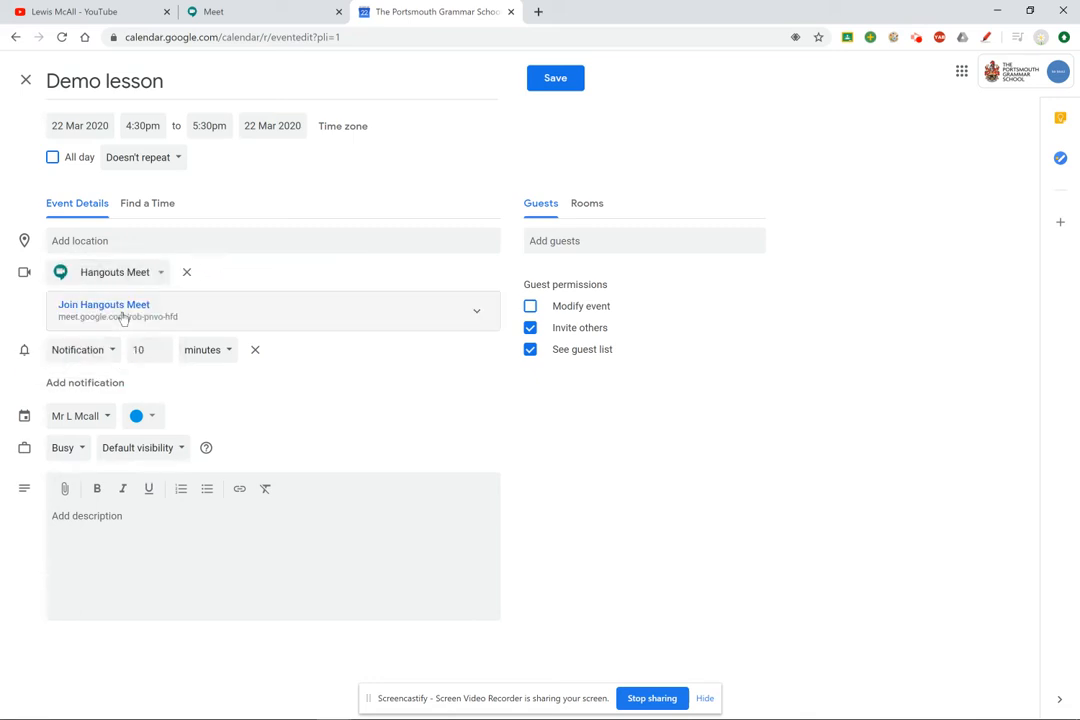
click(474, 322)
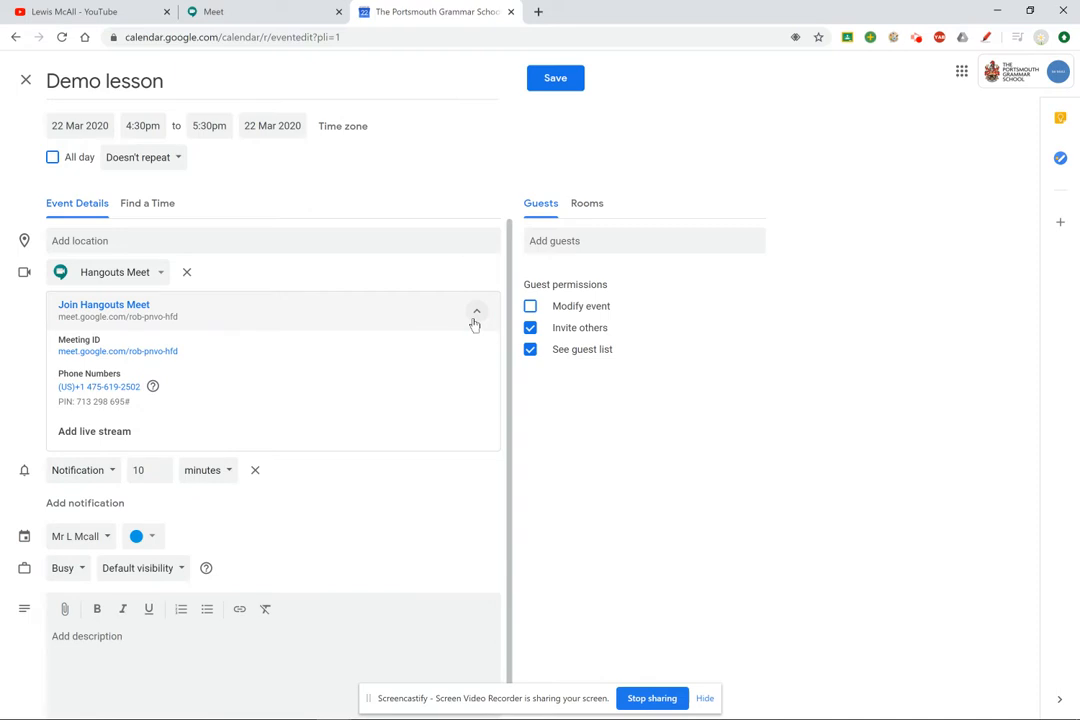
click(106, 433)
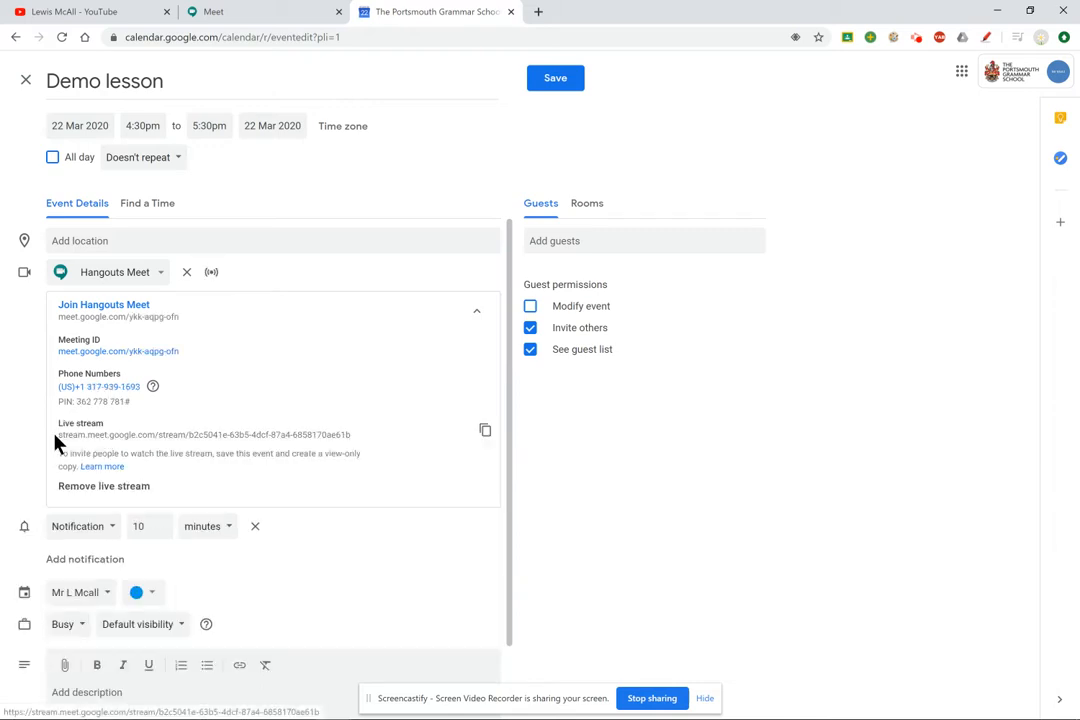
click(485, 434)
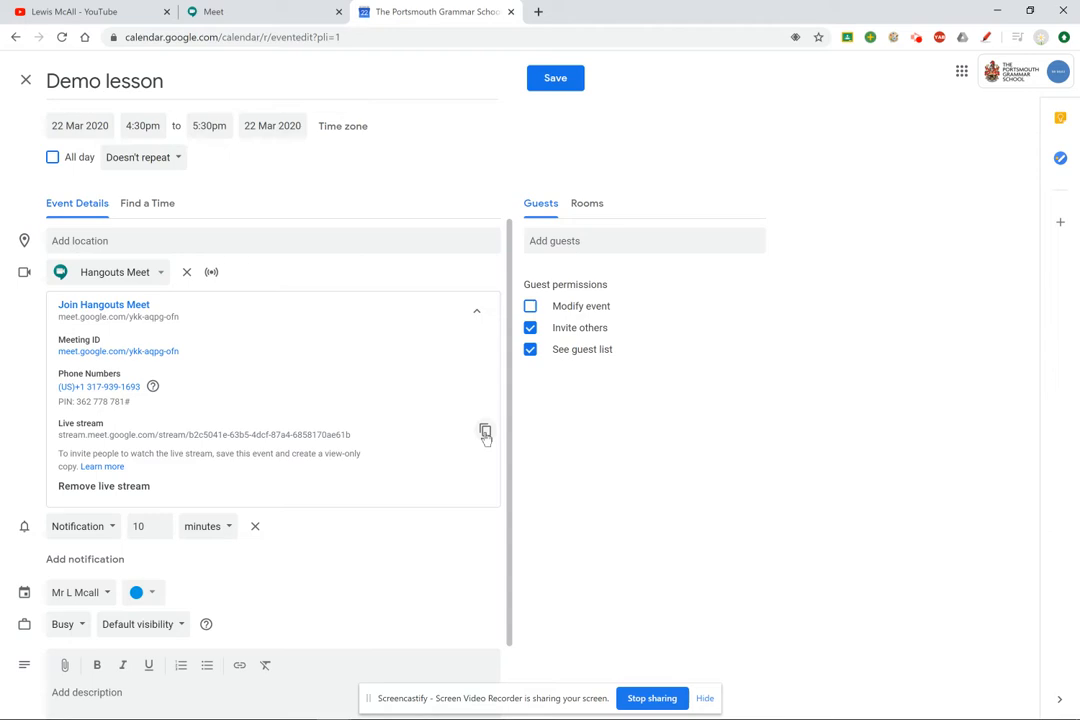
- Switch to the Demo class in Google Classroom and start a stream post with the copied live stream link attached
double_click(747, 19)
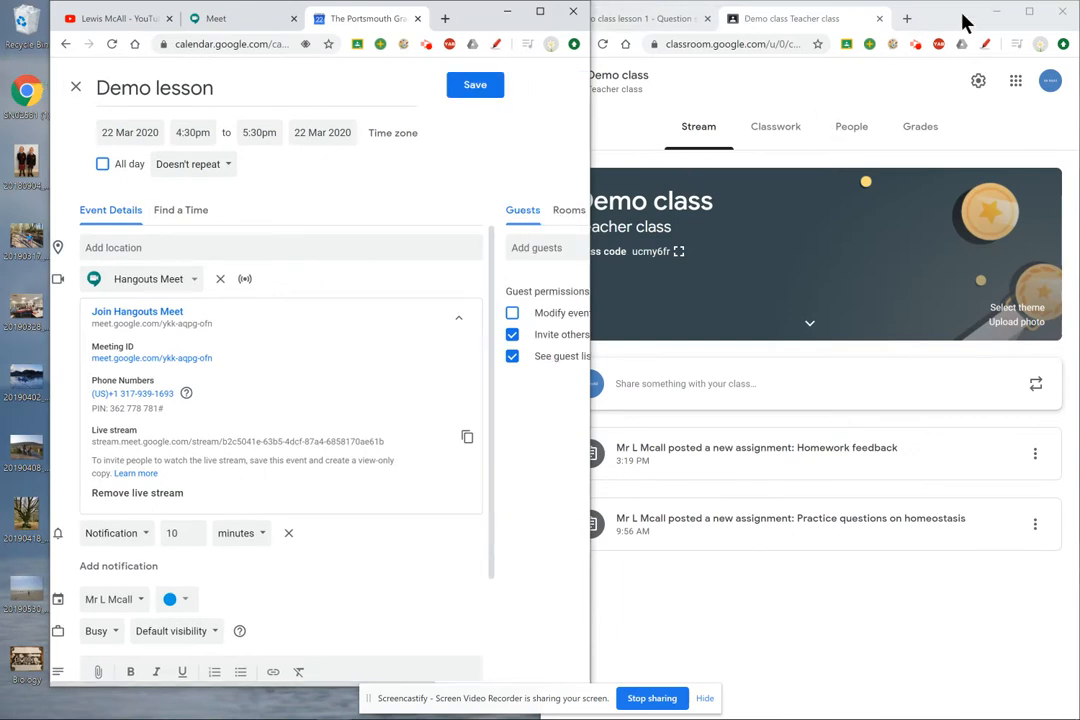
click(813, 15)
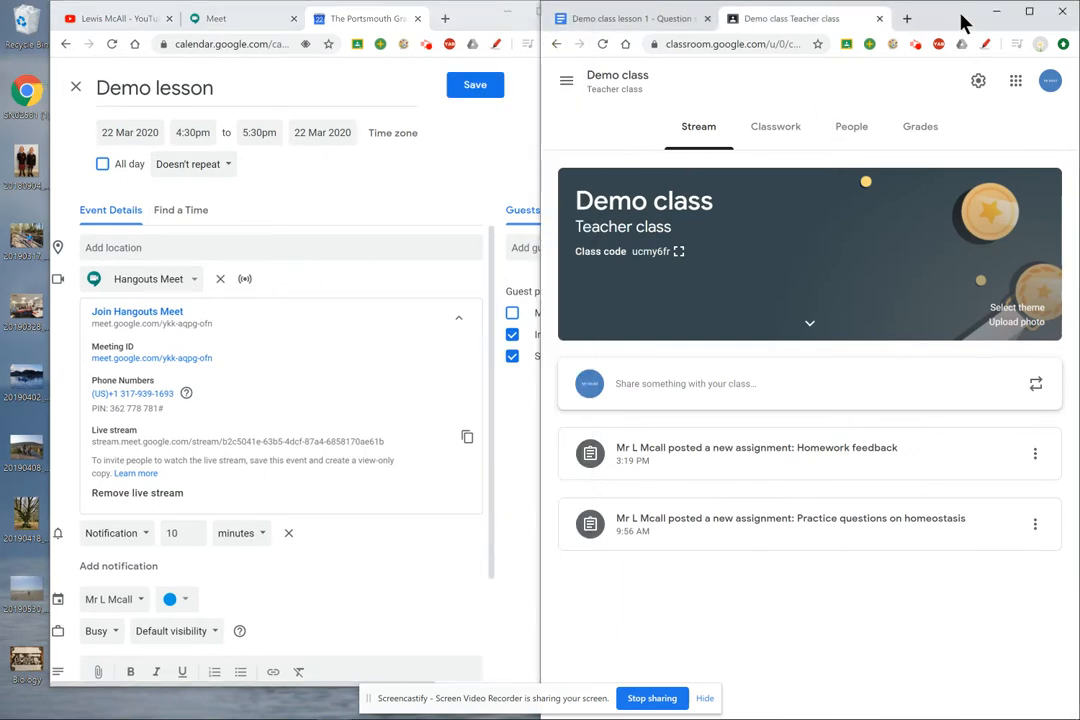
click(742, 383)
click(596, 580)
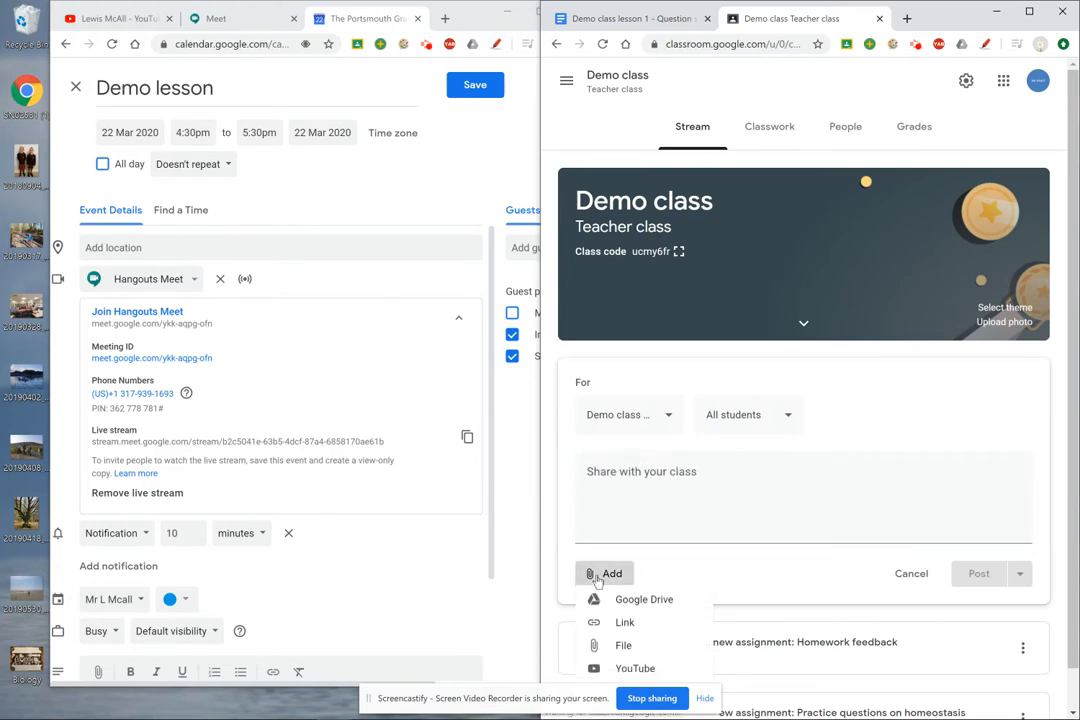
click(614, 630)
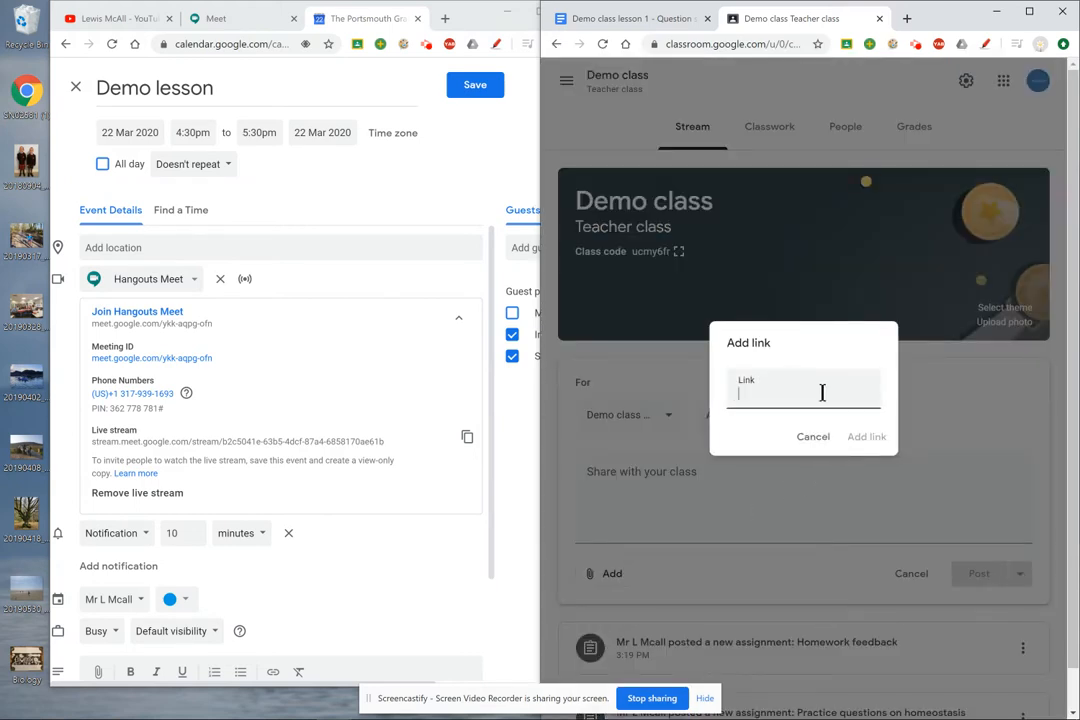
key(ctrl+v)
click(860, 437)
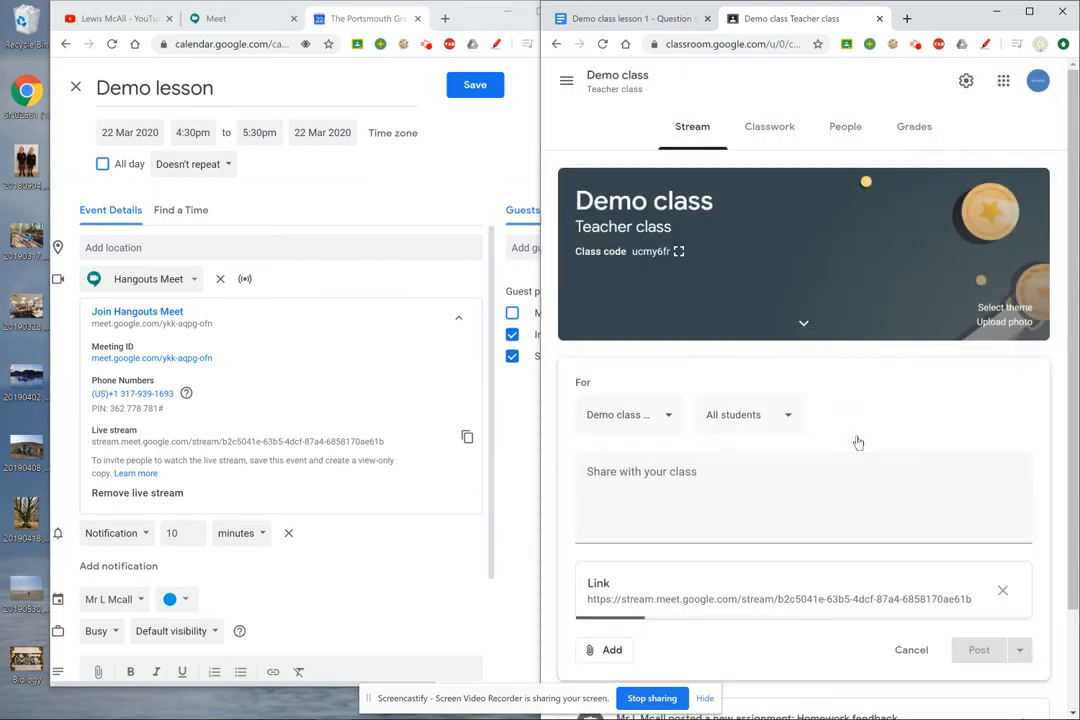
- Write "Watch this stream!" as the message and post it immediately to all students of the Demo class
click(686, 478)
text(Wa)
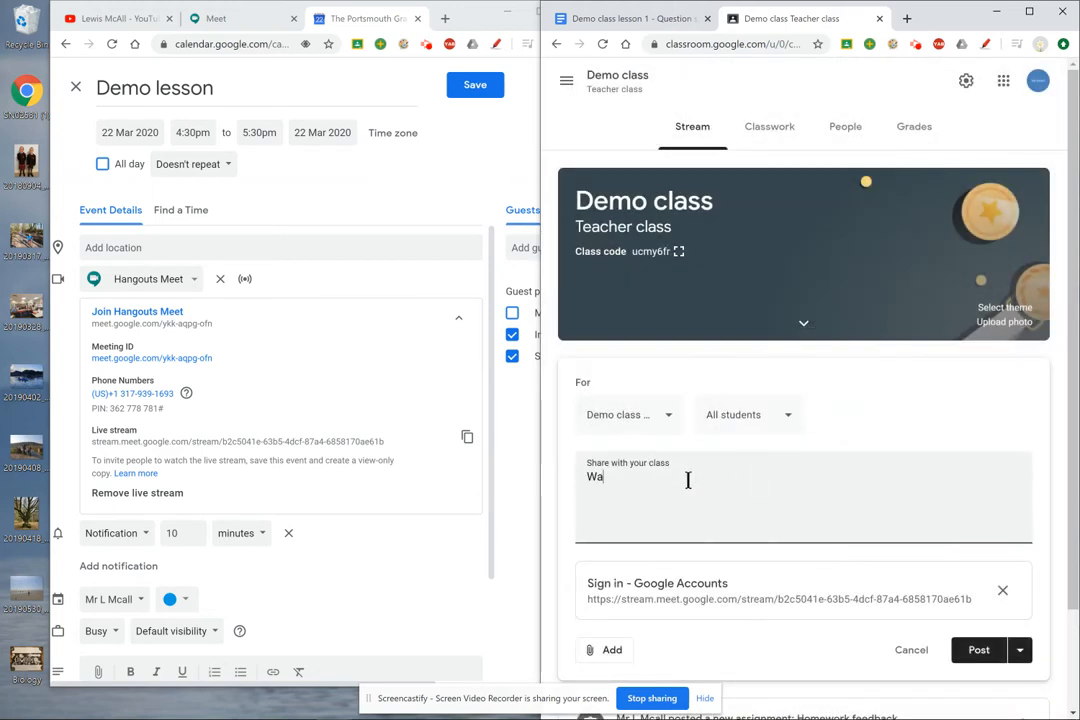
text(tch this stream!)
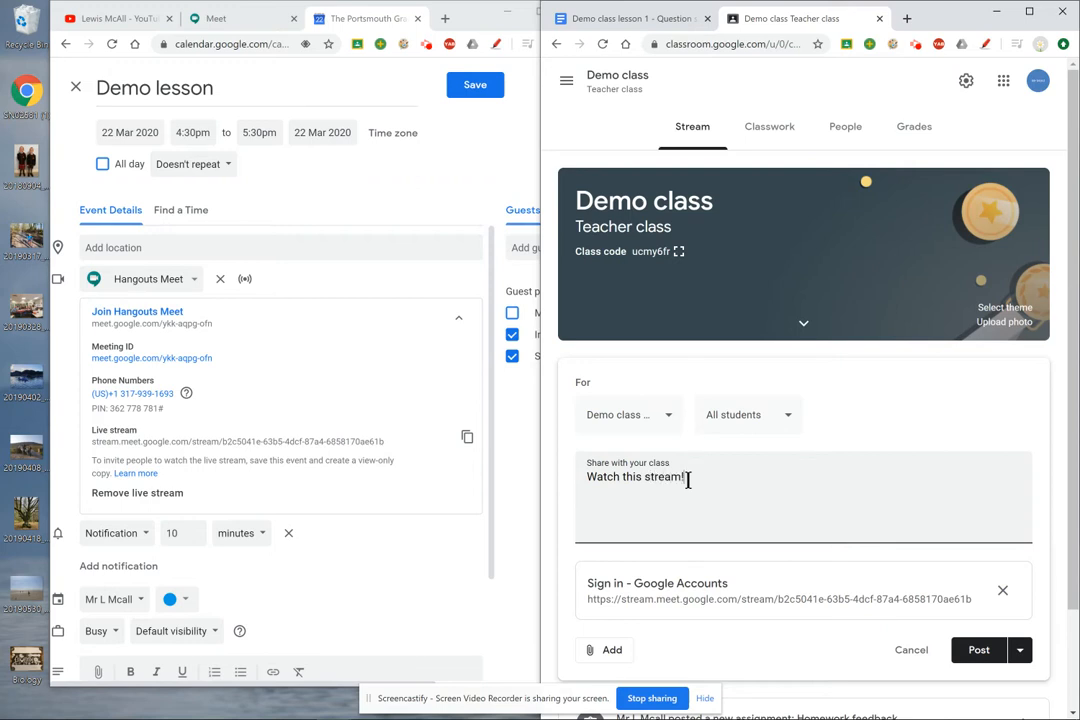
click(1021, 650)
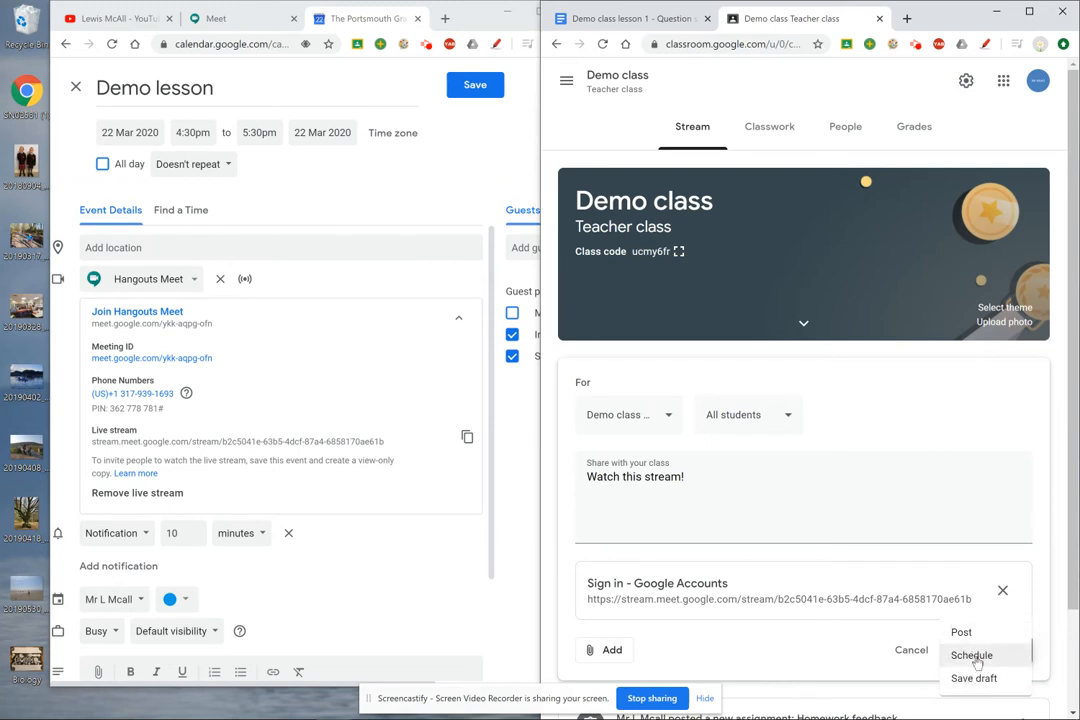
click(830, 653)
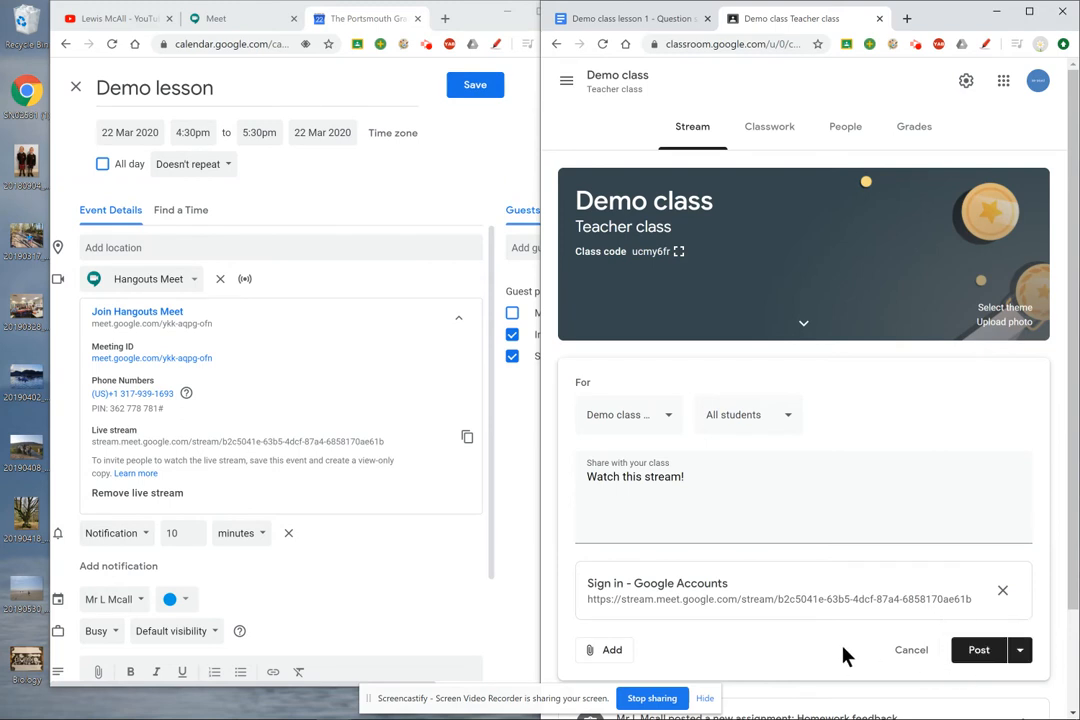
click(964, 656)
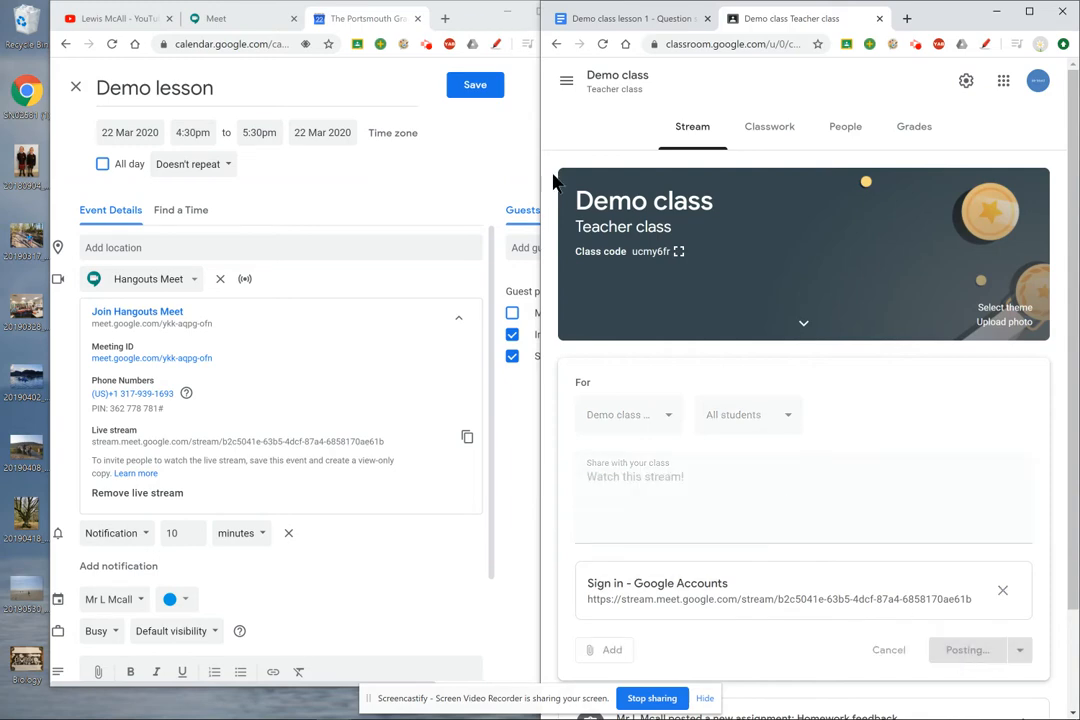
- Return to the Demo lesson event in Google Calendar, disallow guests to invite others or see the guest list, and save it
click(485, 25)
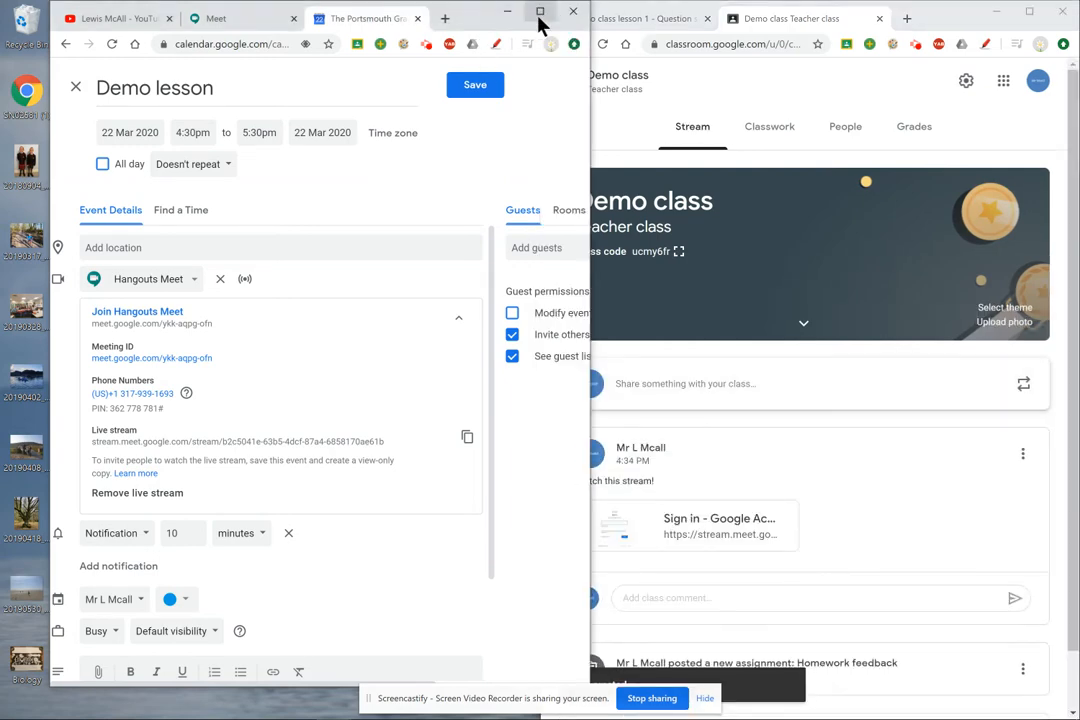
click(540, 12)
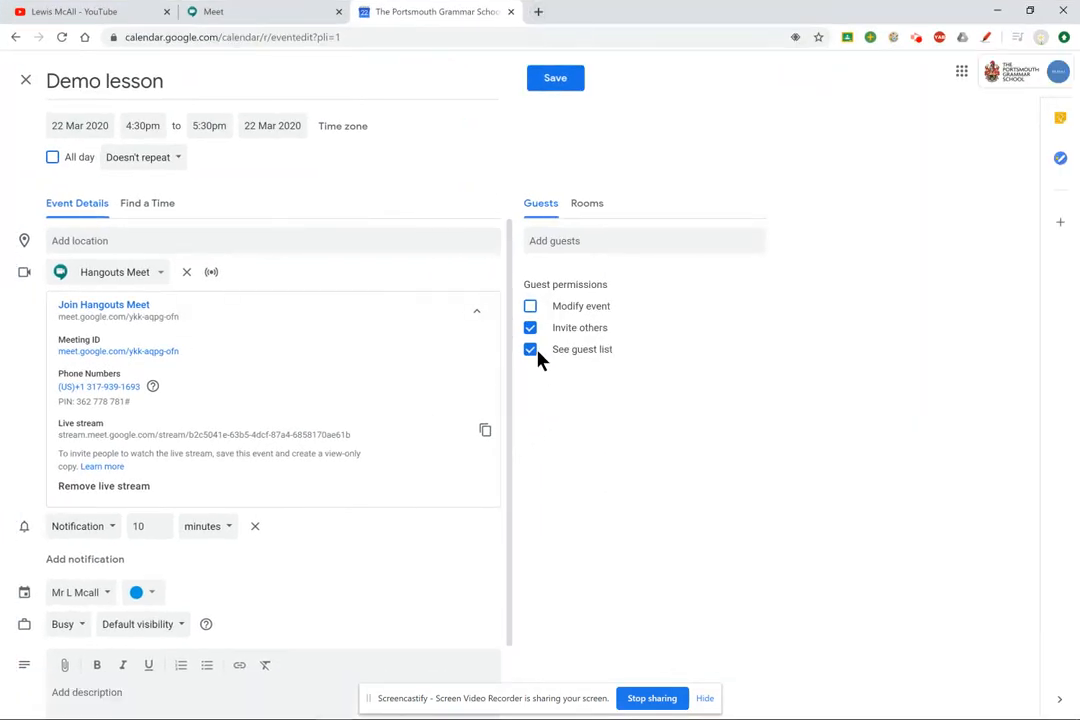
click(531, 330)
click(531, 352)
scroll(386, 559, down, 1)
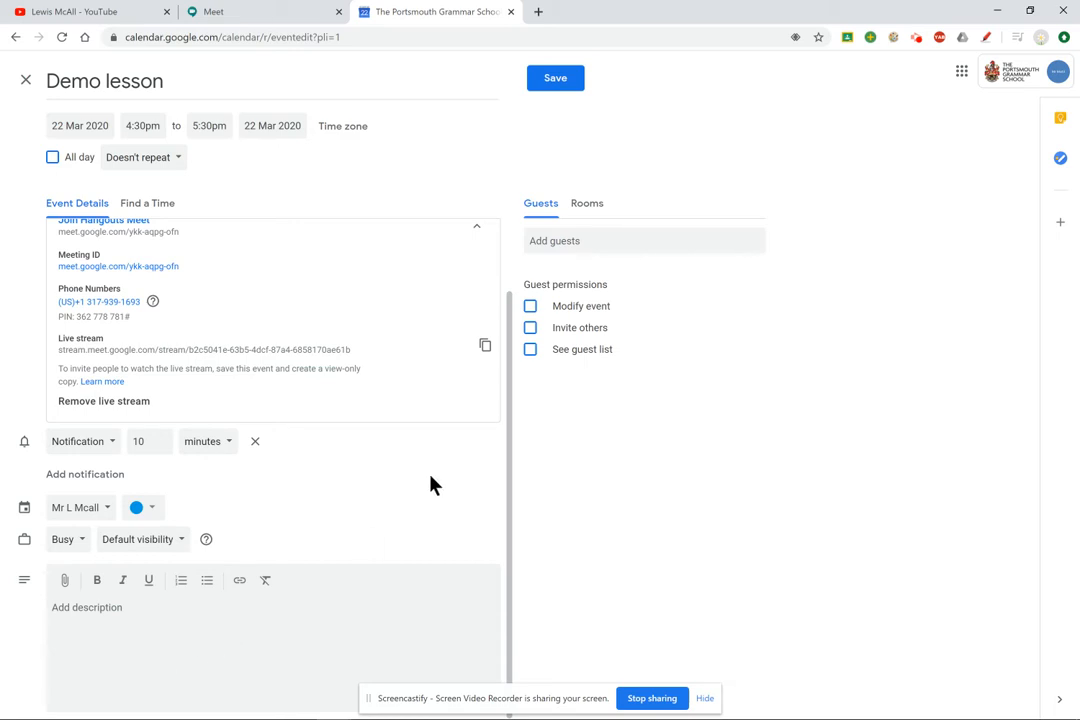
scroll(431, 485, up, 1)
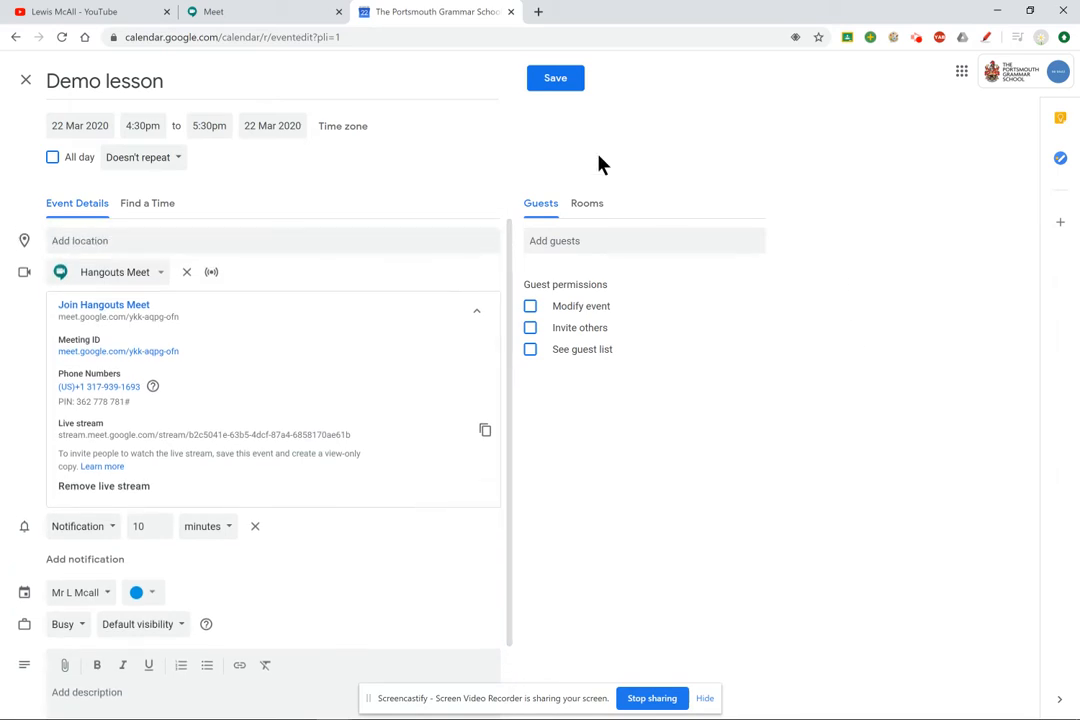
click(550, 84)
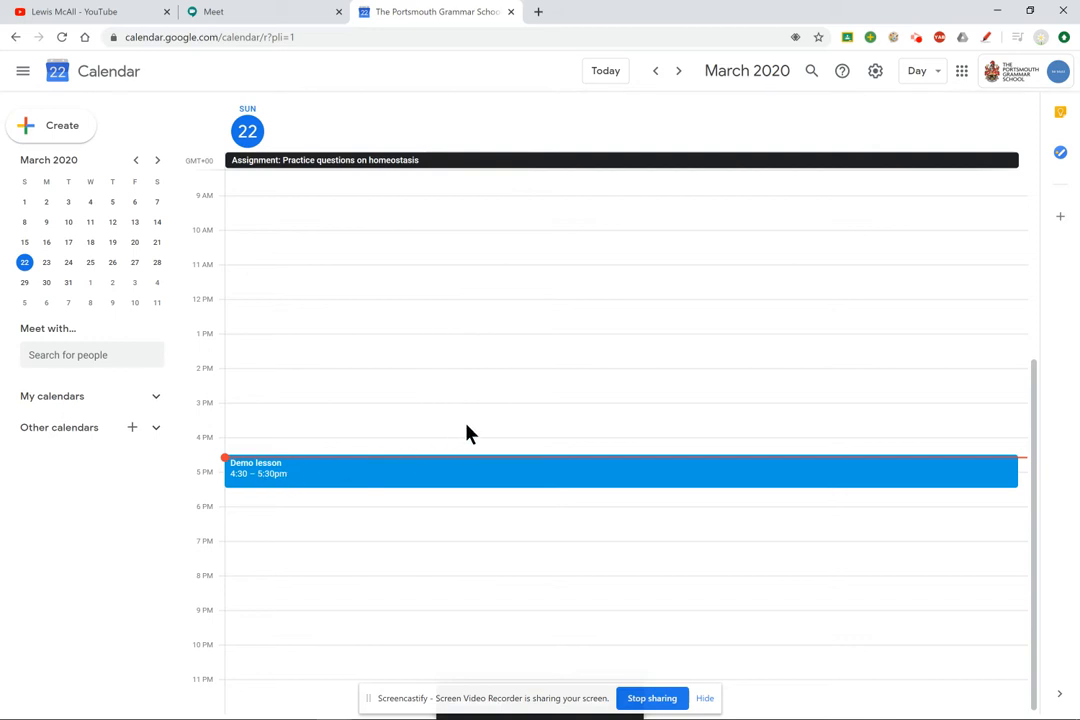
- Switch to Google Meet, join the Demo lesson meeting with the camera off, and start streaming it
click(263, 14)
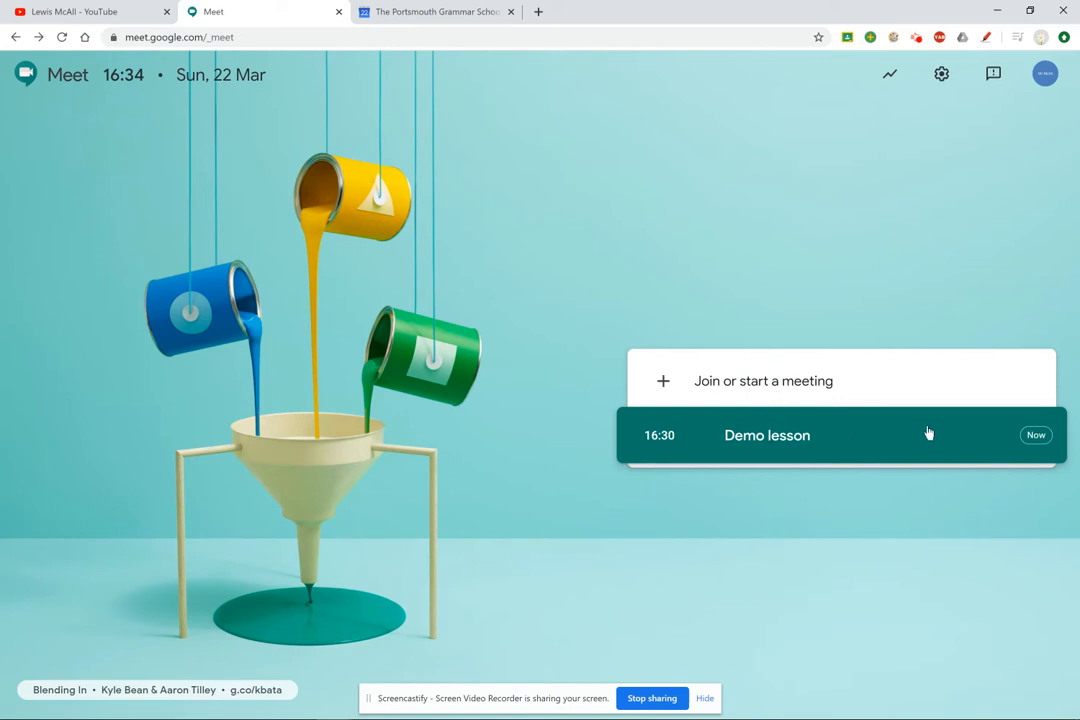
click(793, 436)
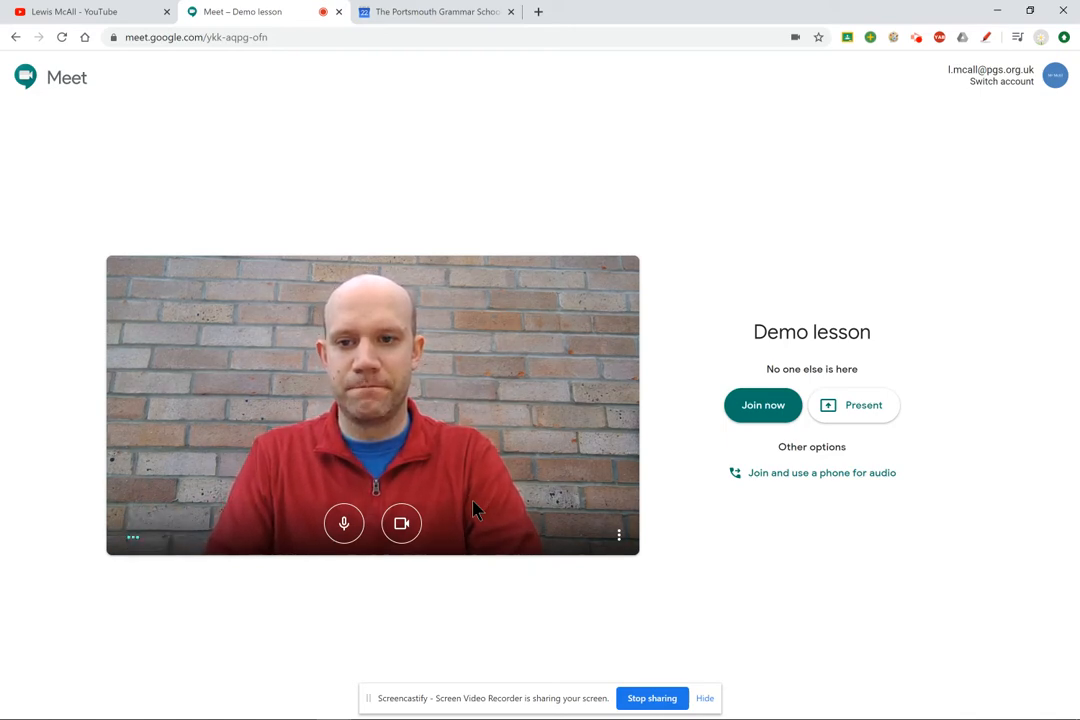
click(404, 523)
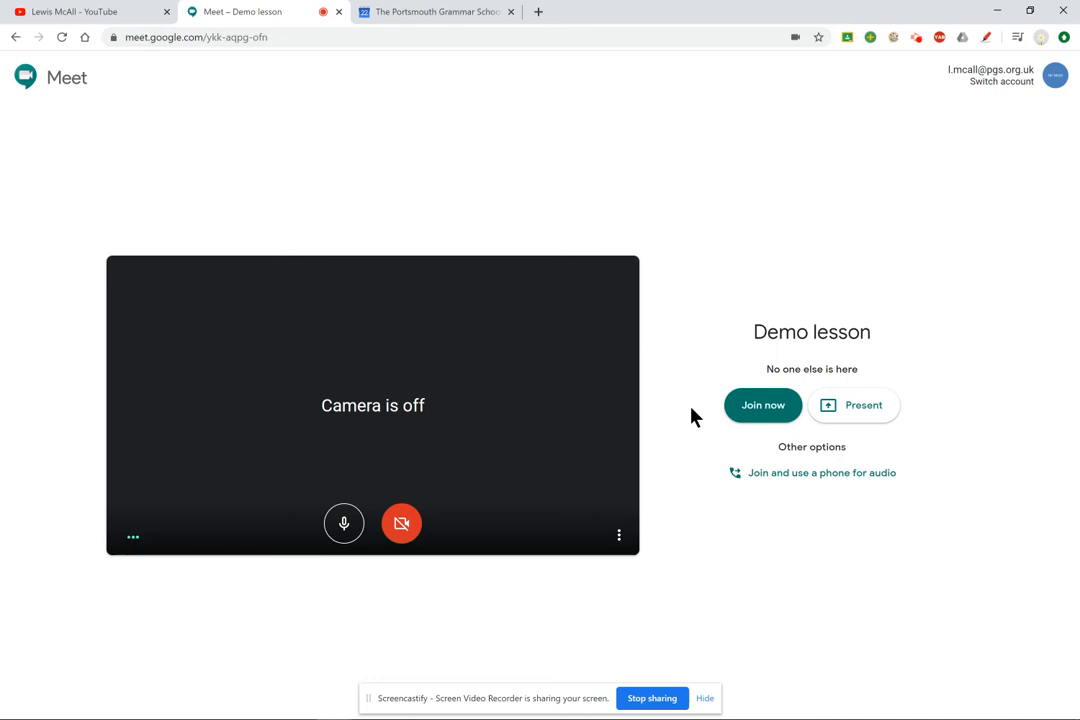
click(755, 407)
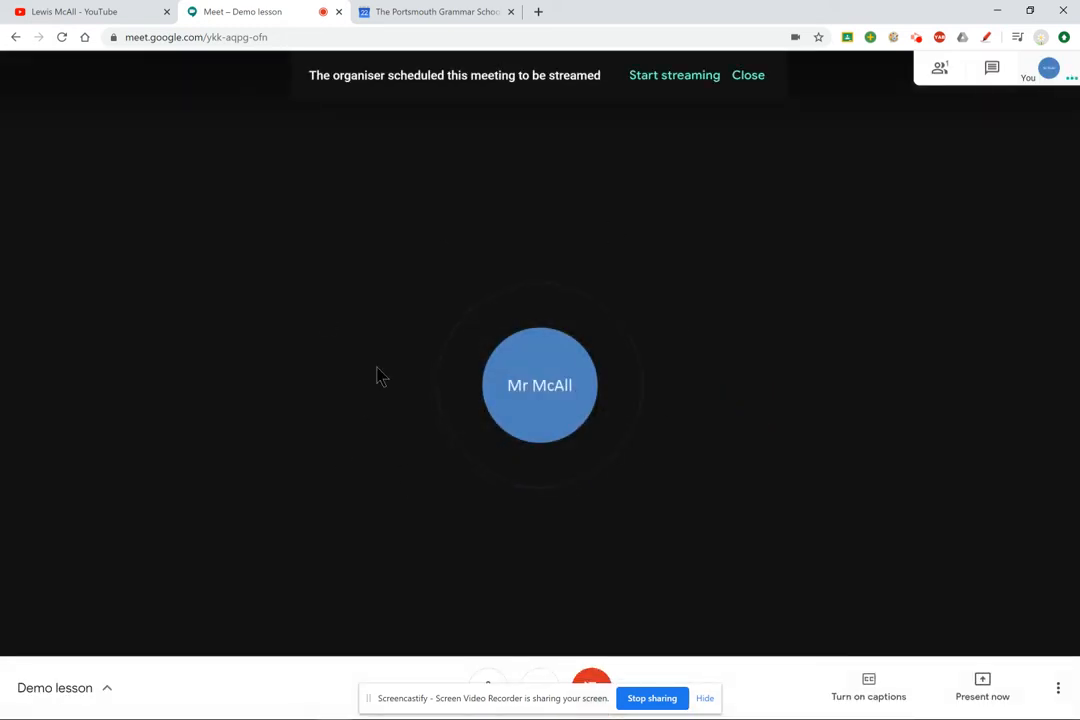
click(684, 82)
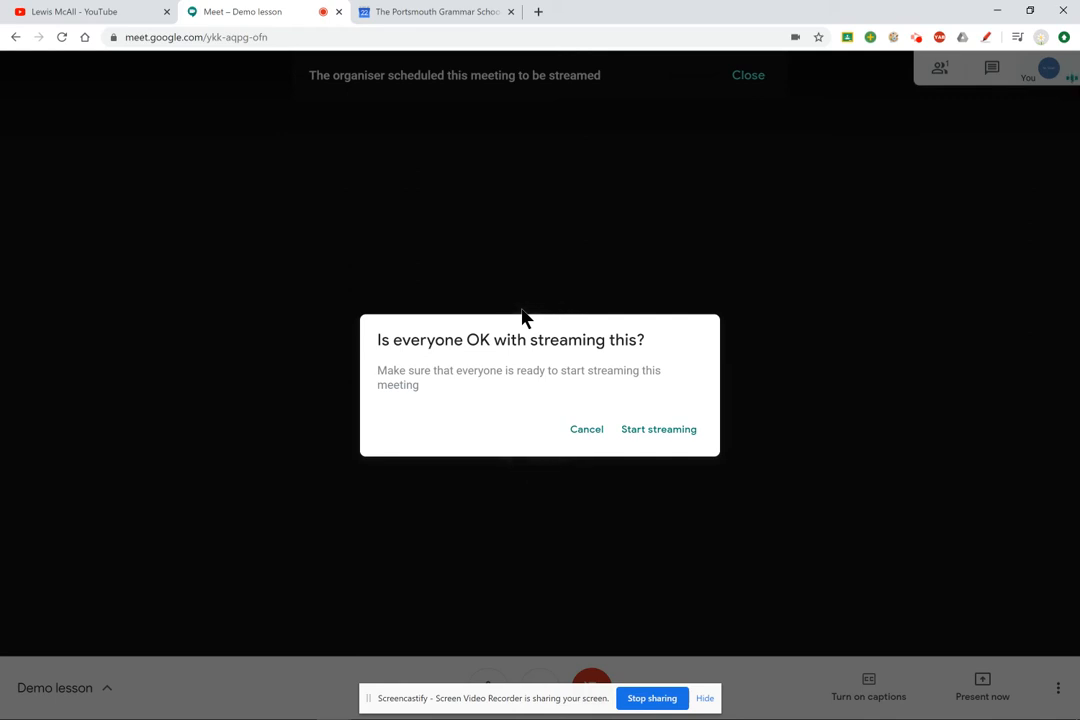
click(647, 439)
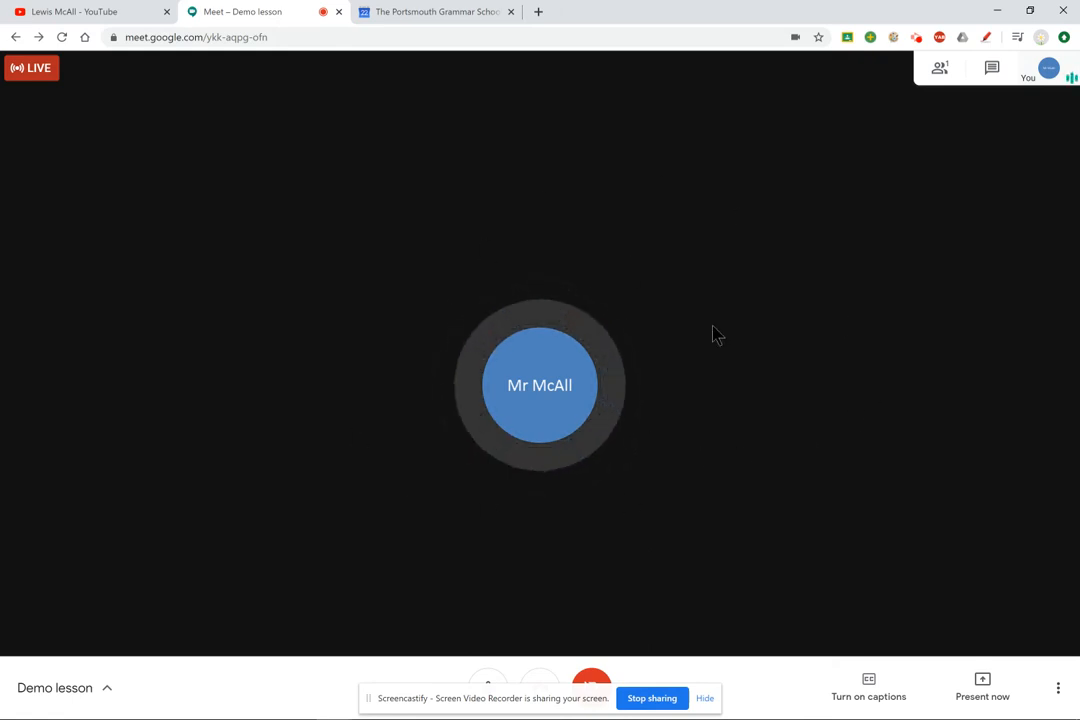
- Turn the camera on in the live meeting, uncover the call controls, and turn the camera off again
click(592, 681)
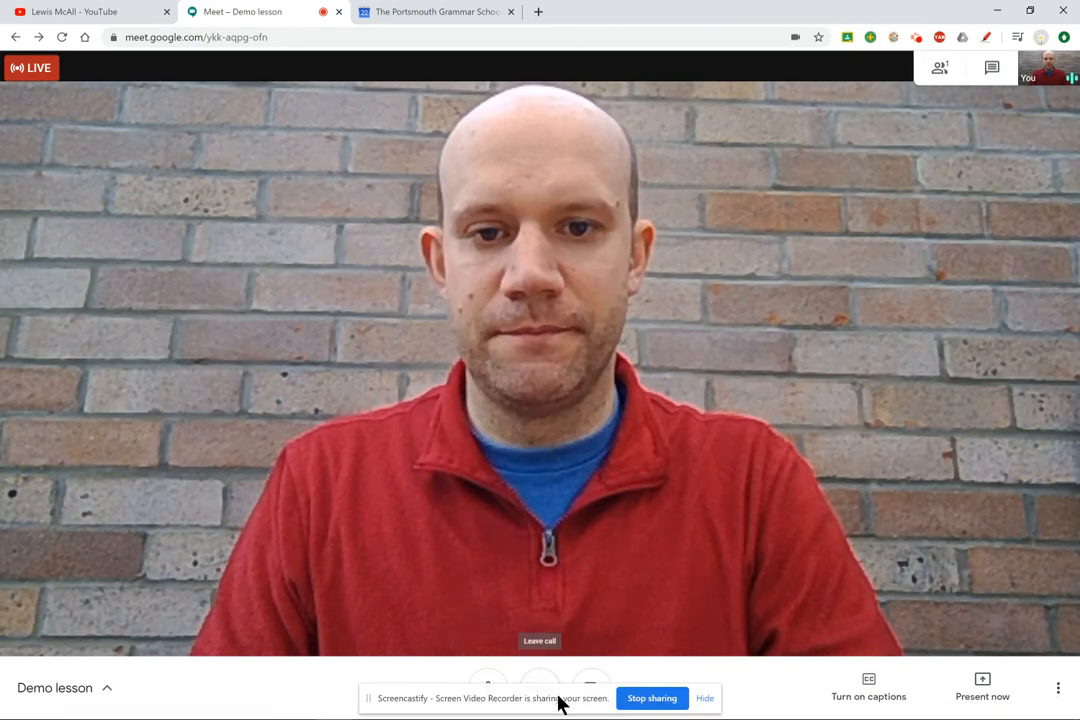
drag(559, 702, 205, 574)
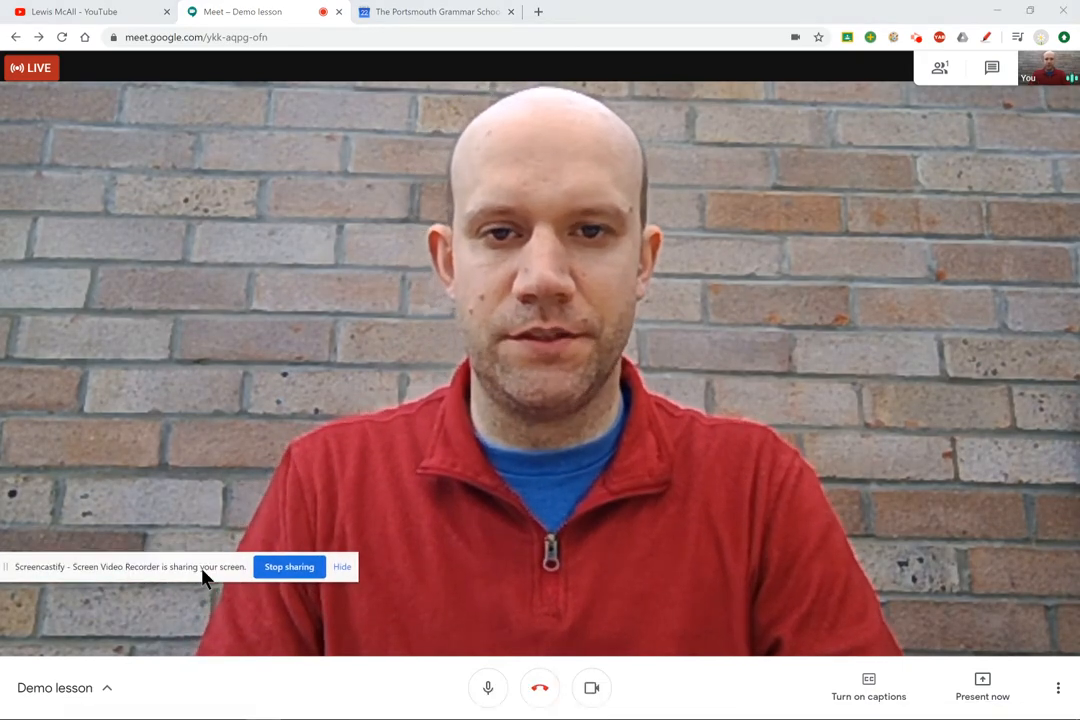
click(591, 689)
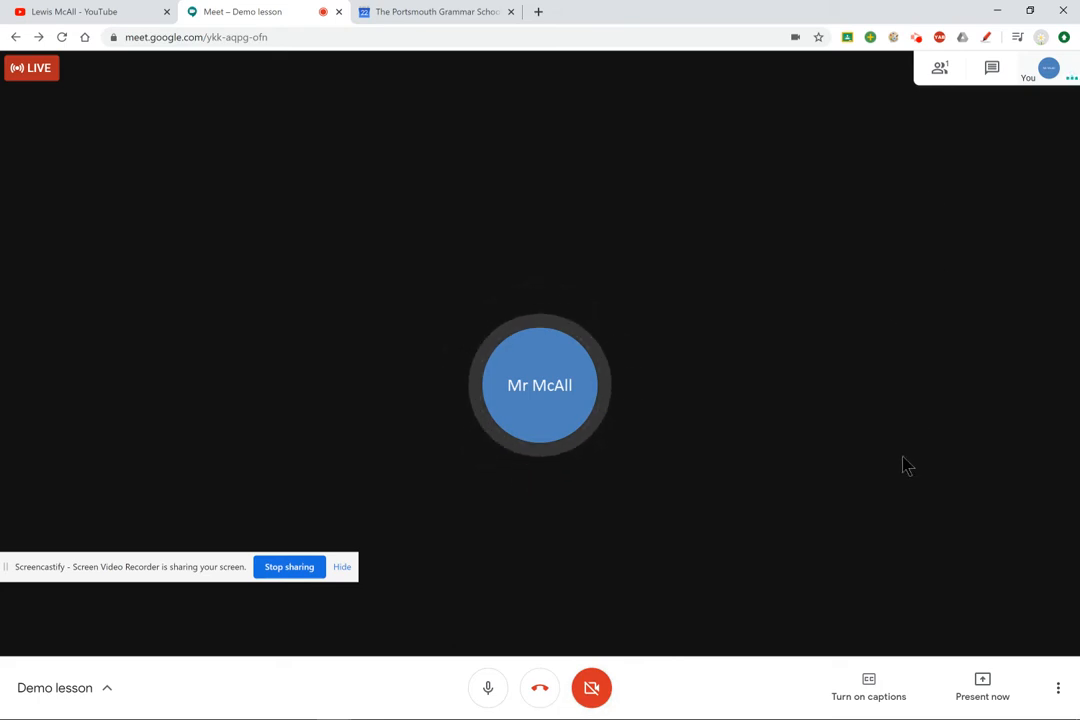
- Present the entire screen to everyone in the meeting
click(983, 686)
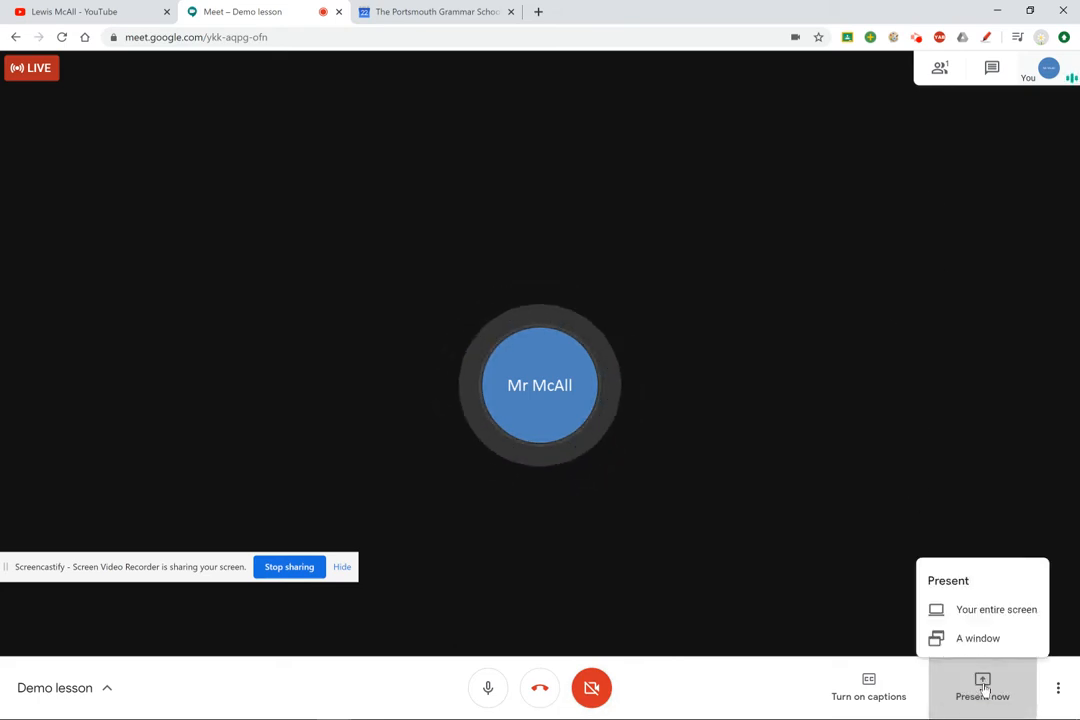
click(993, 592)
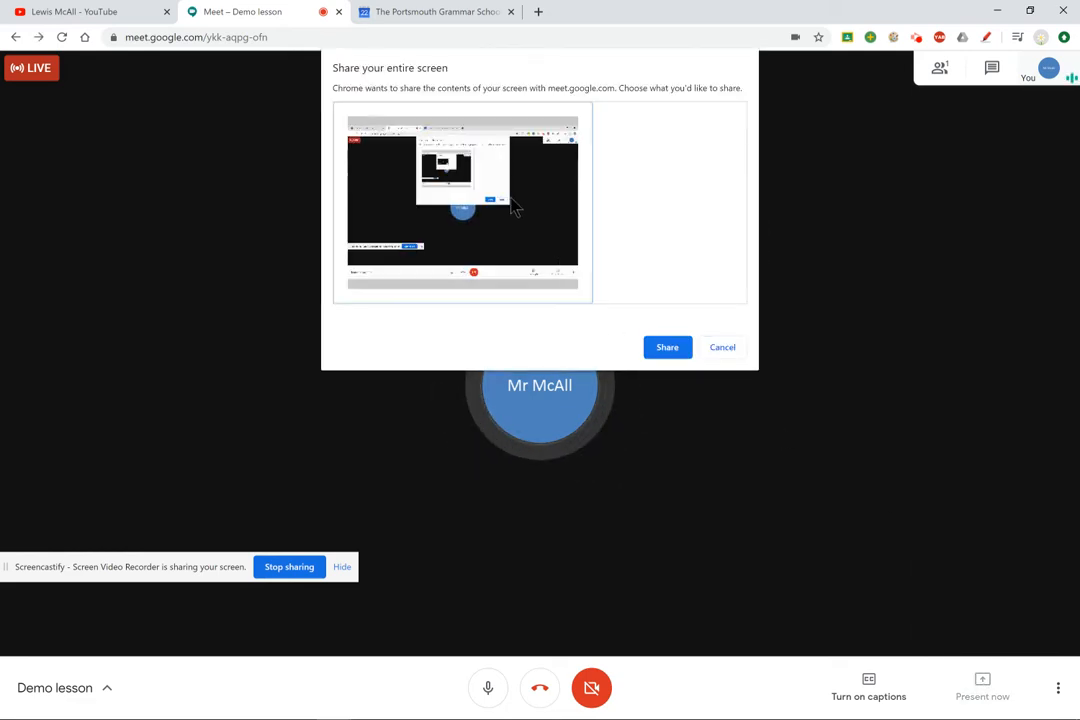
click(667, 350)
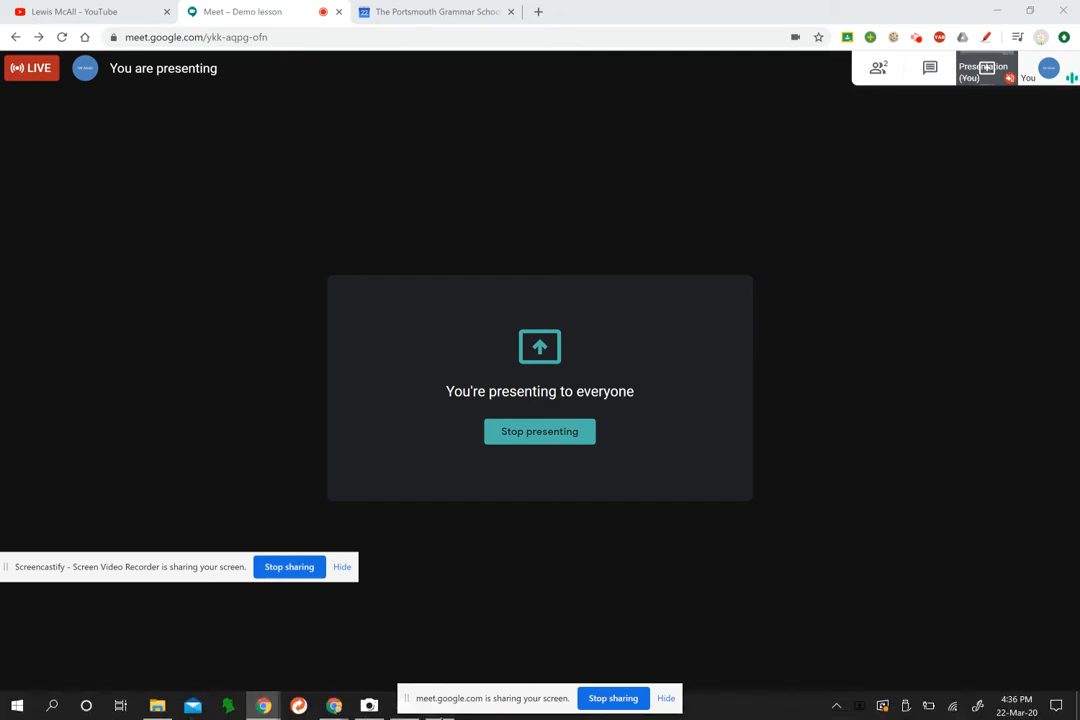
- Move the Meet screen-sharing notice off the taskbar and switch to PowerPoint to show The curious man presentation
drag(480, 700, 858, 552)
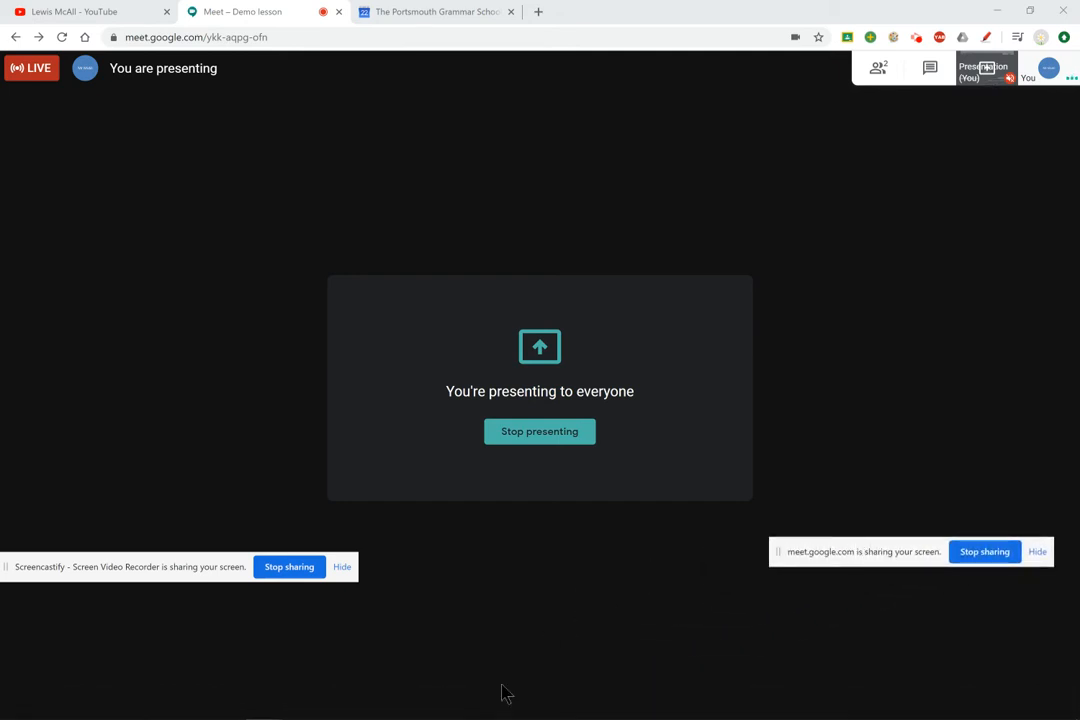
click(440, 707)
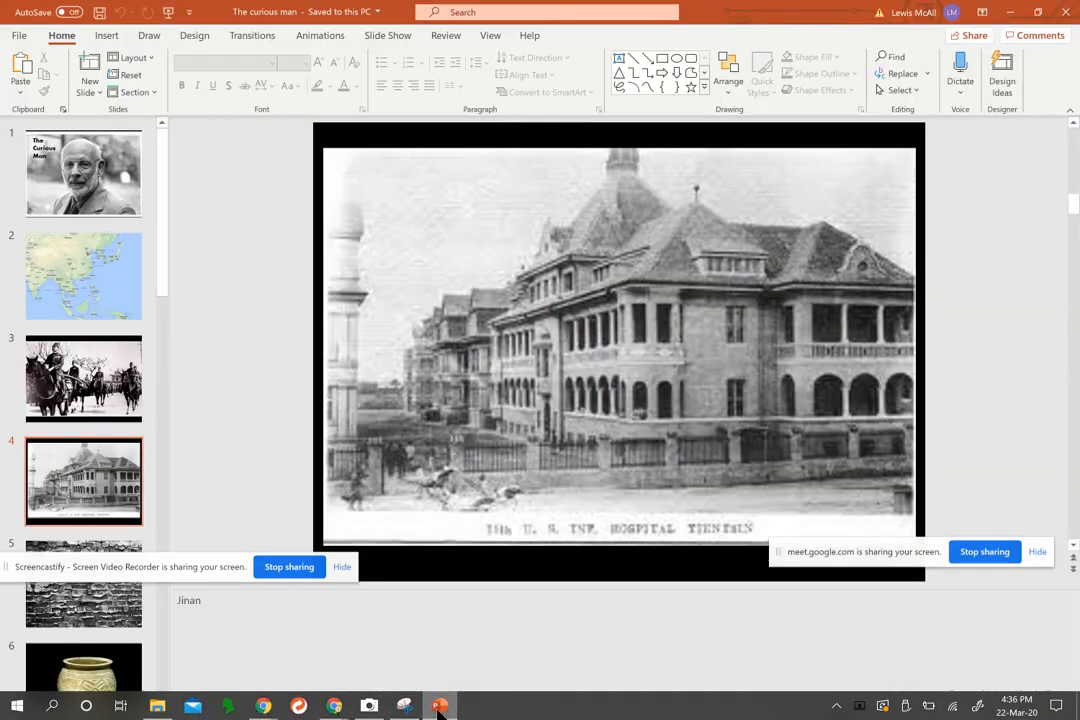
- Switch to the Camera app and cycle through the front, main and document camera views for the stream
click(369, 707)
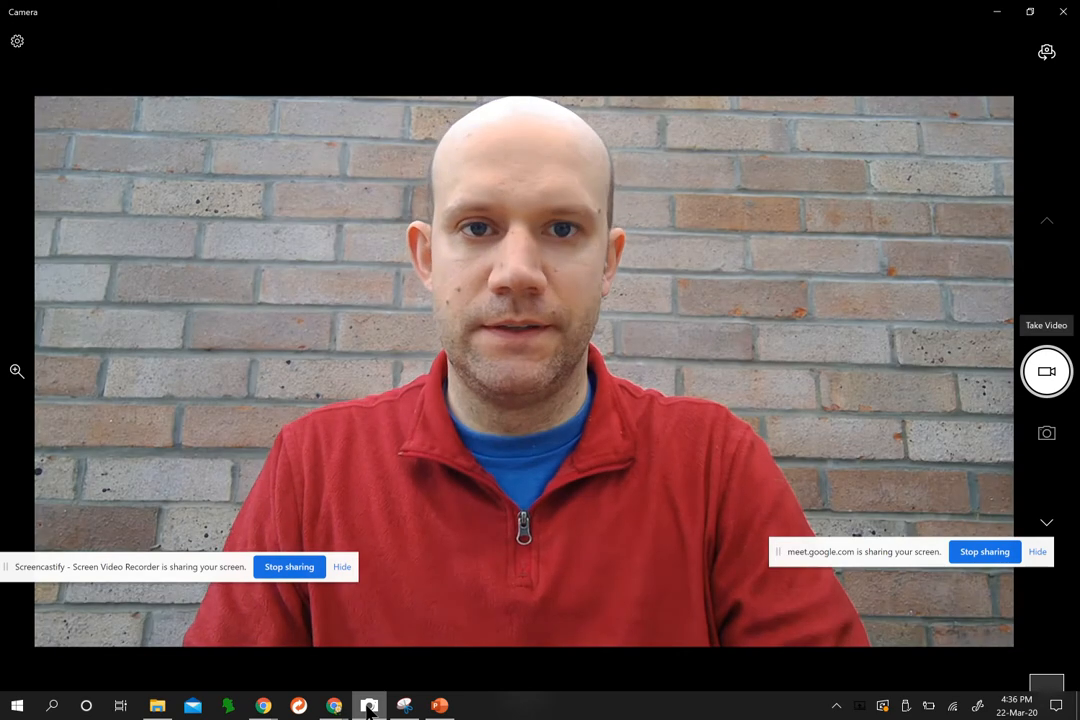
click(1050, 60)
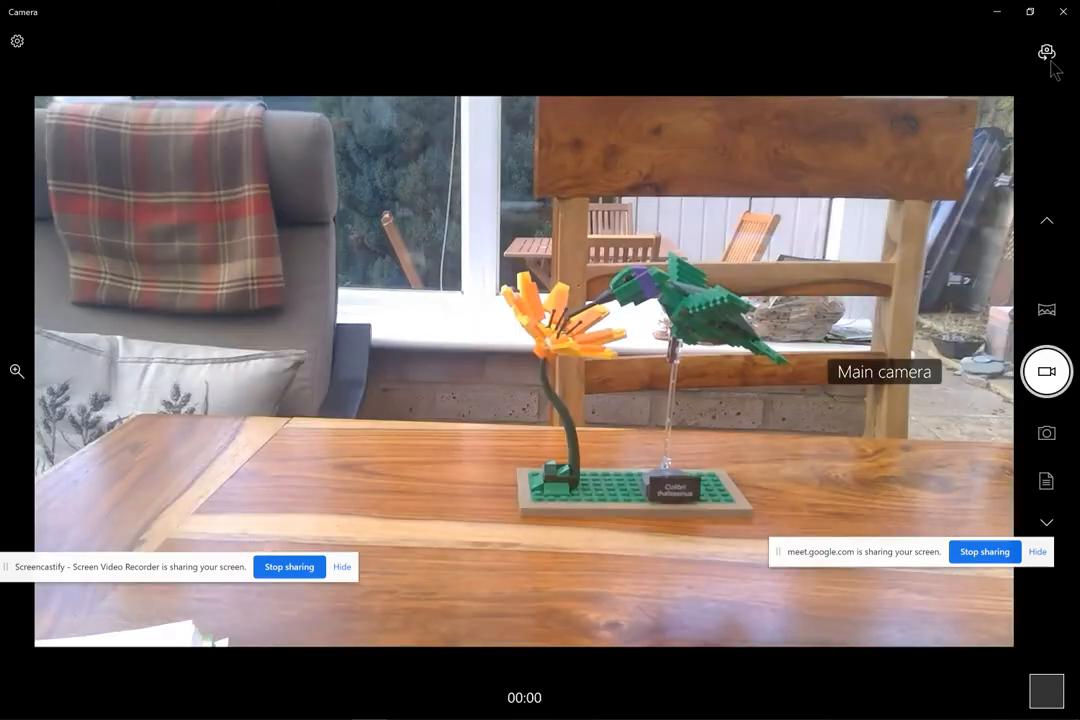
click(1051, 63)
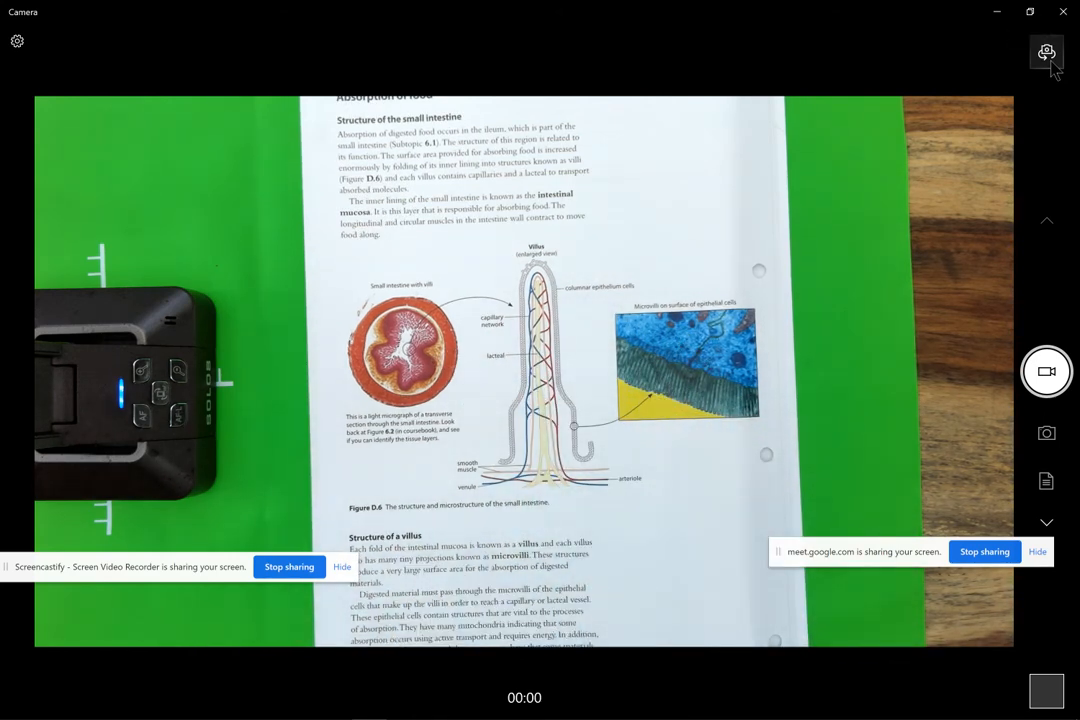
click(1047, 55)
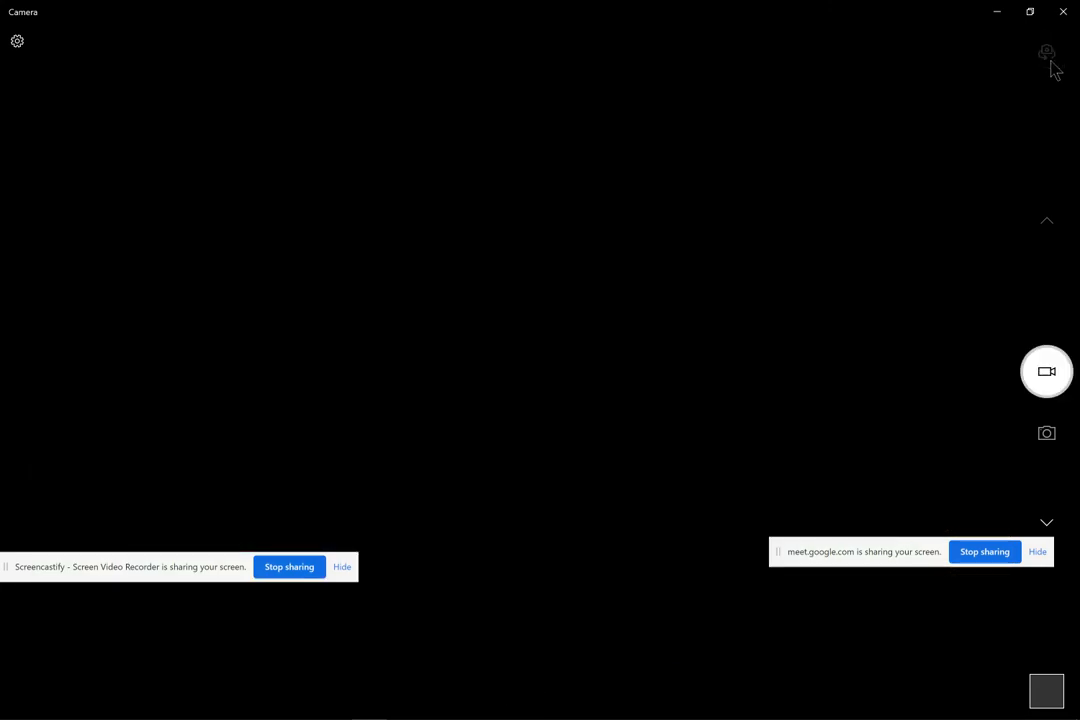